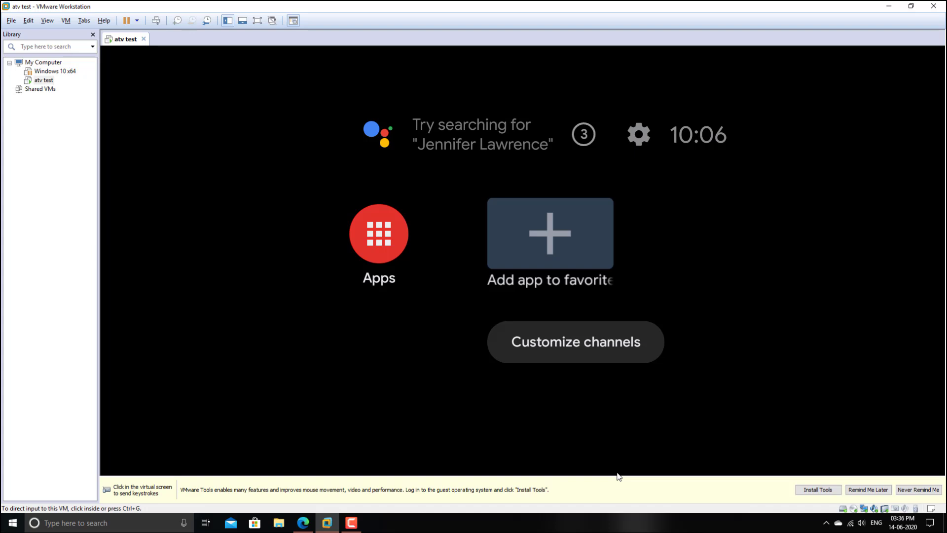
Step: Restart the Android TV guest from the VM power menu and confirm the restart
click(617, 474)
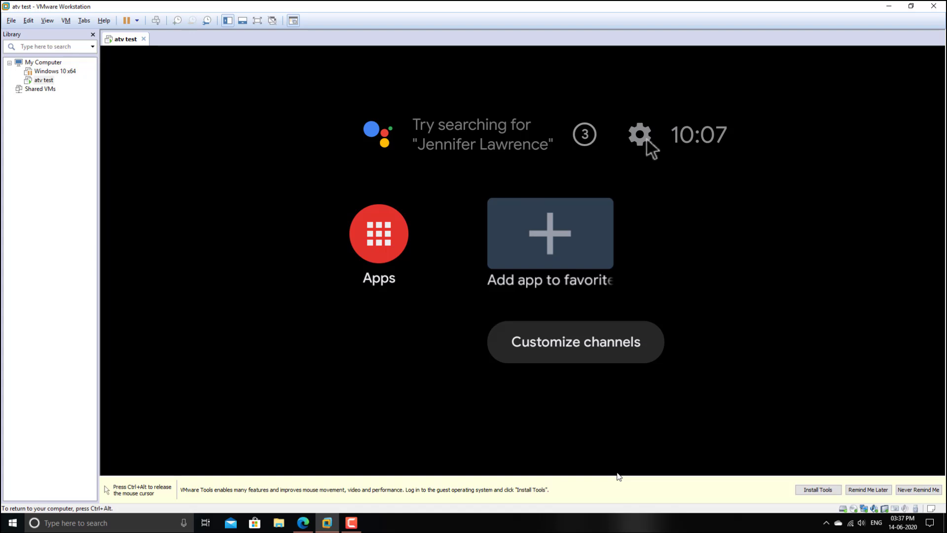
key(ctrl+alt)
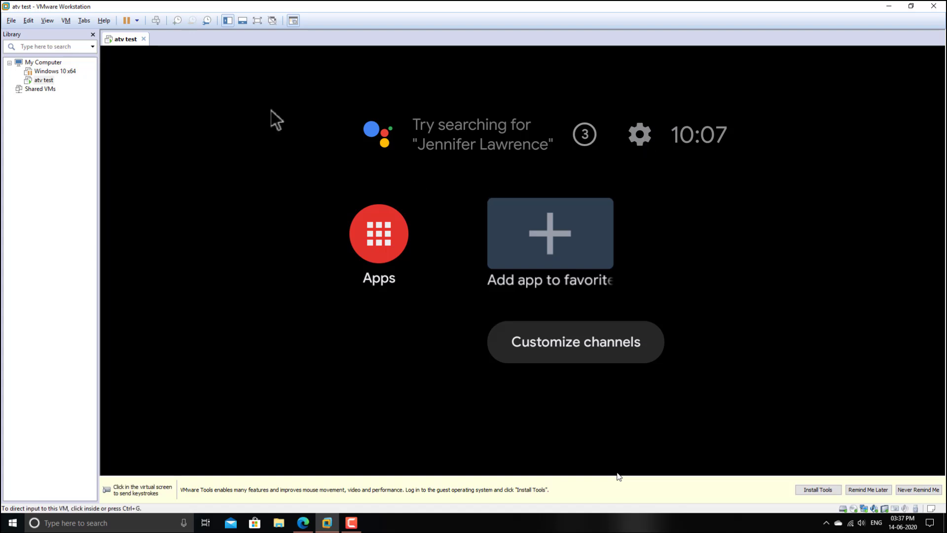
click(137, 20)
key(Return)
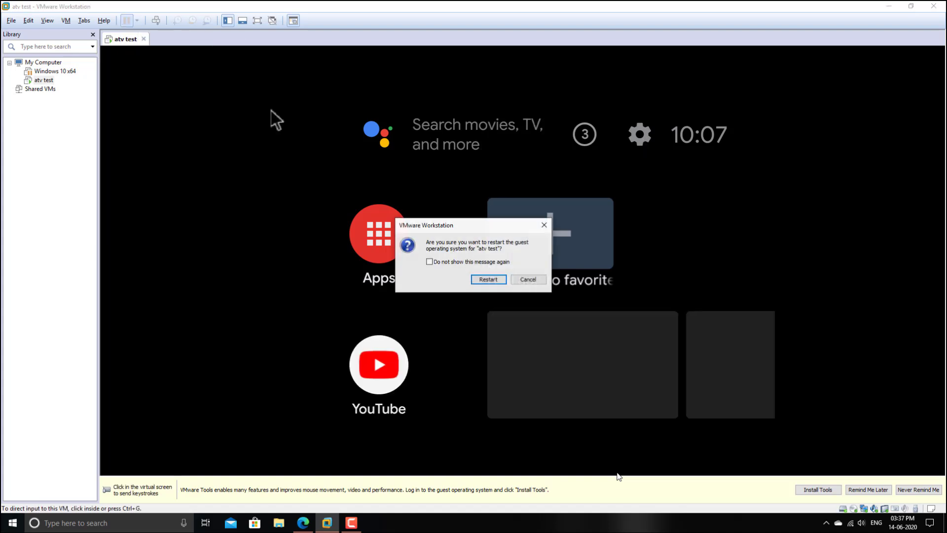
key(Return)
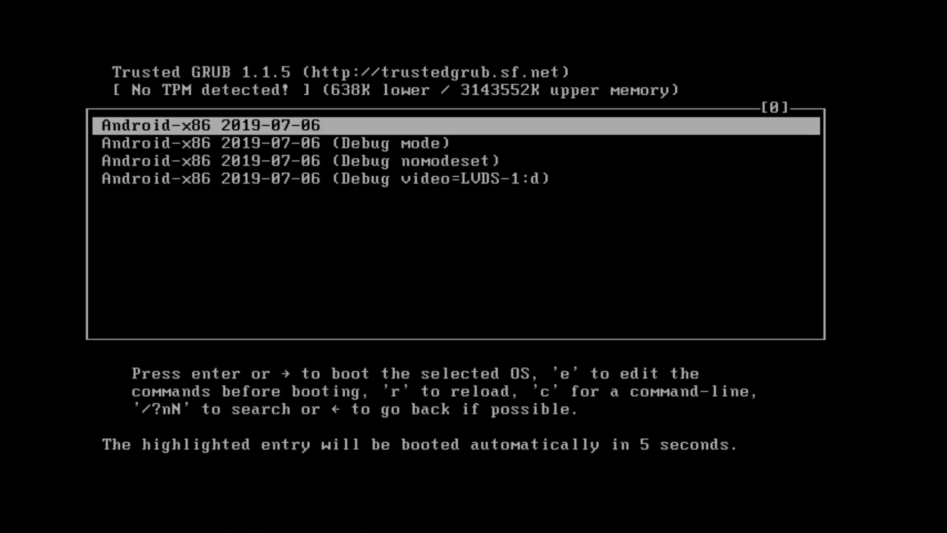
Step: Boot the GRUB Debug mode entry to reach the android root shell prompt
key(Down)
key(Return)
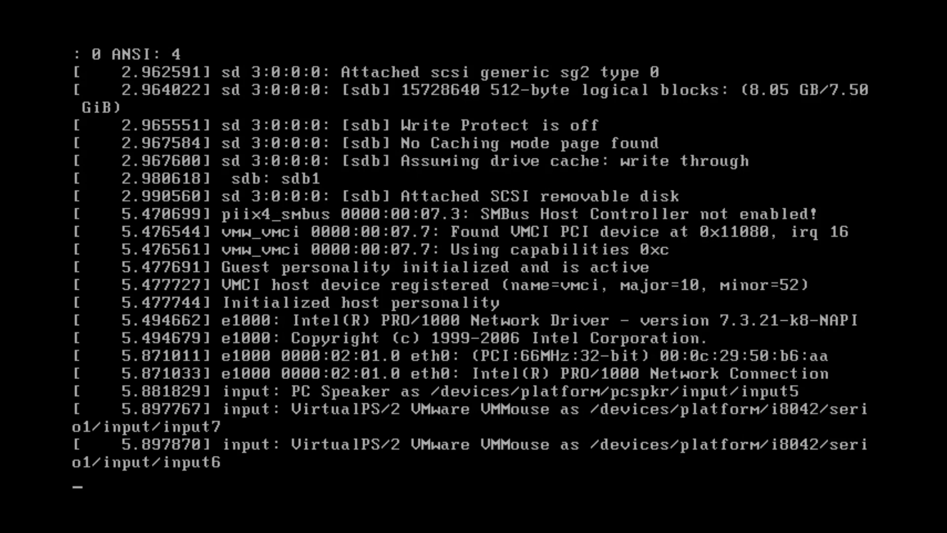
key(Return)
key(Return)
key(Return)
key(Return)
key(Return)
key(Return)
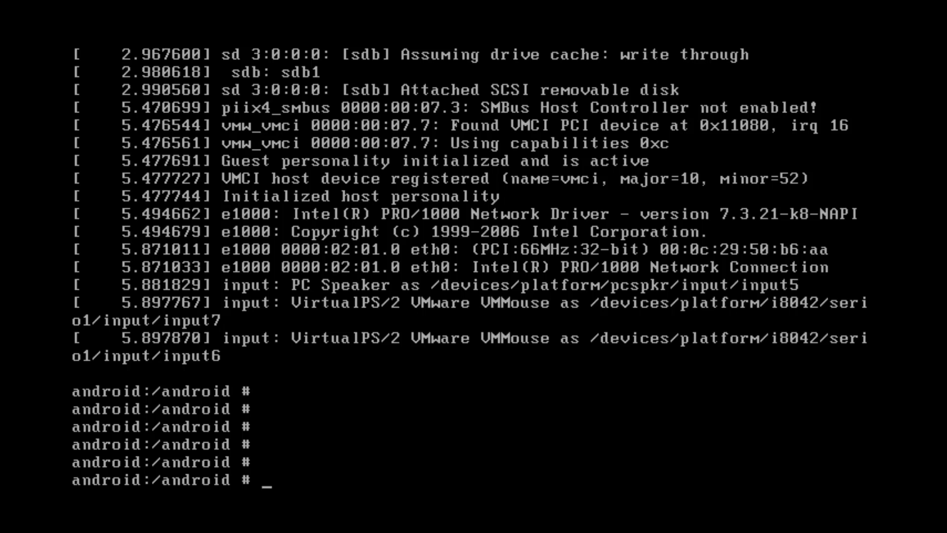
Step: Run 'mount -o remount,rw /mnt' in the guest shell to make /mnt writable
key(Return)
key(Return)
key(Return)
key(Return)
key(Return)
key(Return)
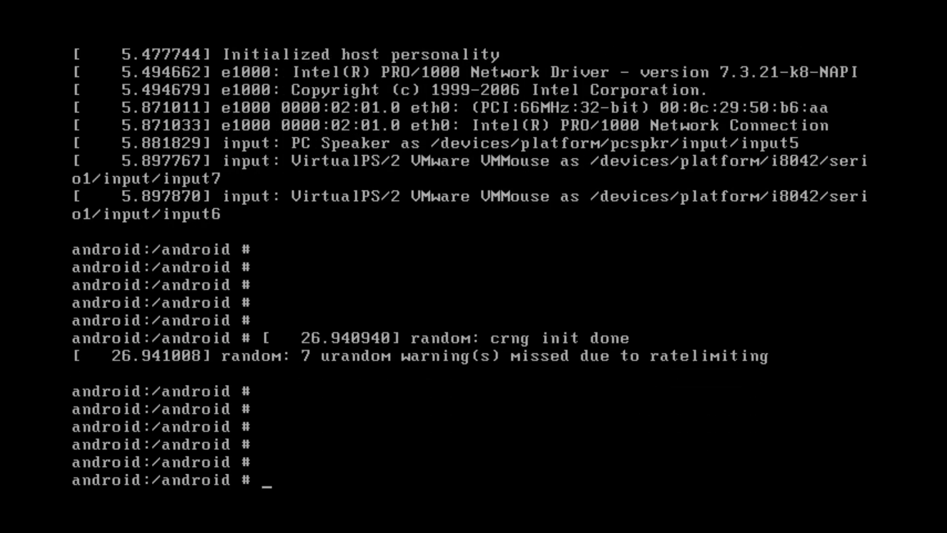
text(moun)
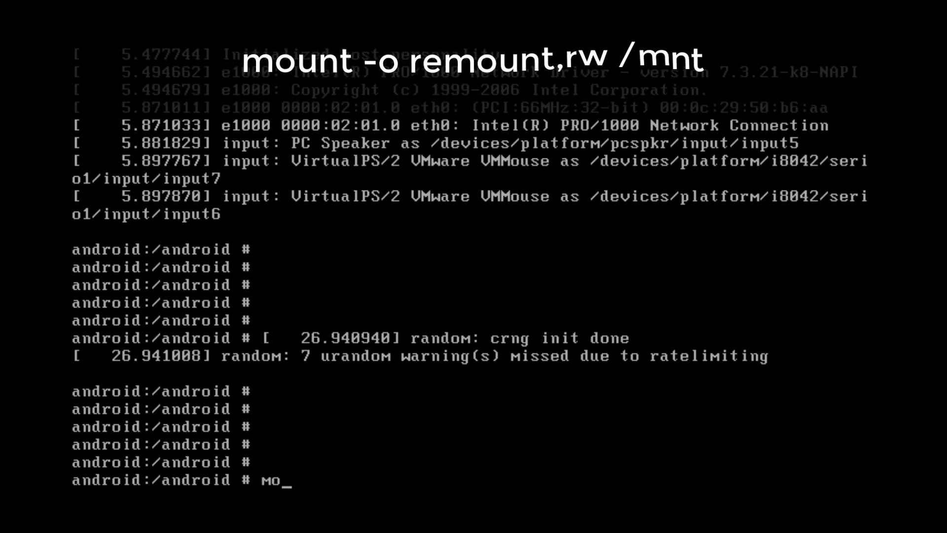
text(t)
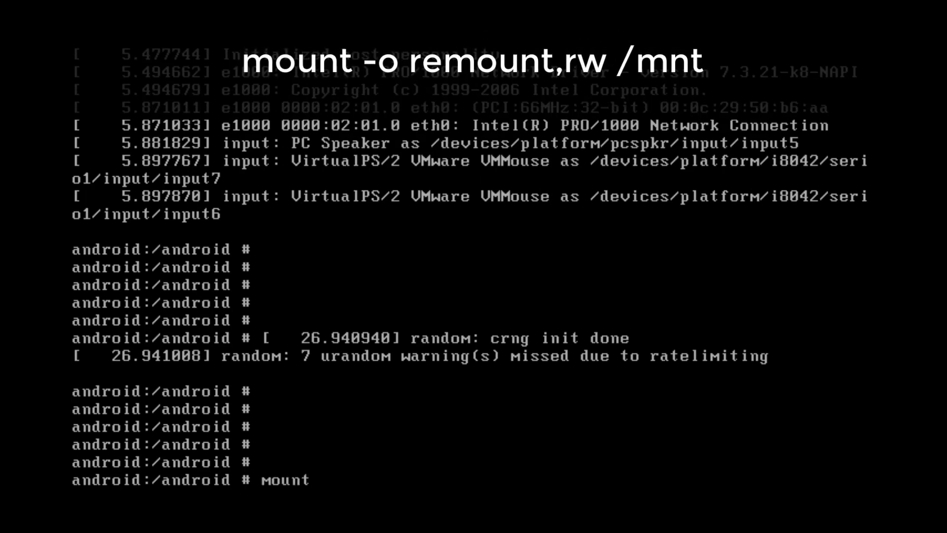
text( -o remount)
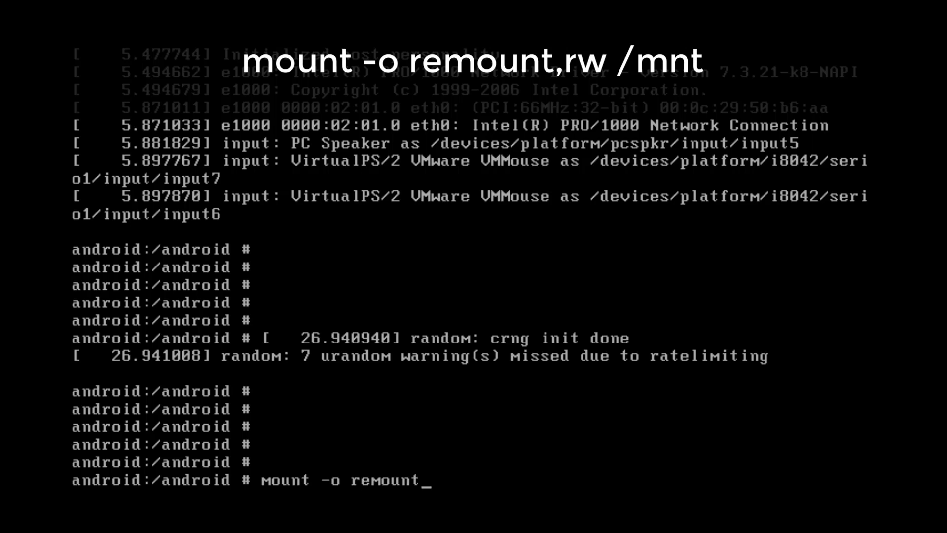
text(,rw /mnt)
key(Return)
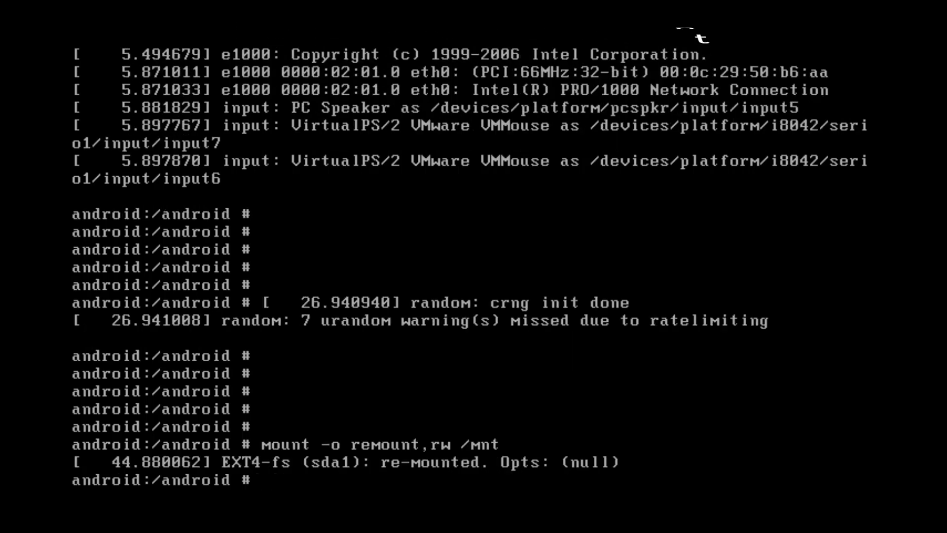
Step: Change into /mnt/grub and open menu.lst with vi
key(Return)
key(Return)
key(Return)
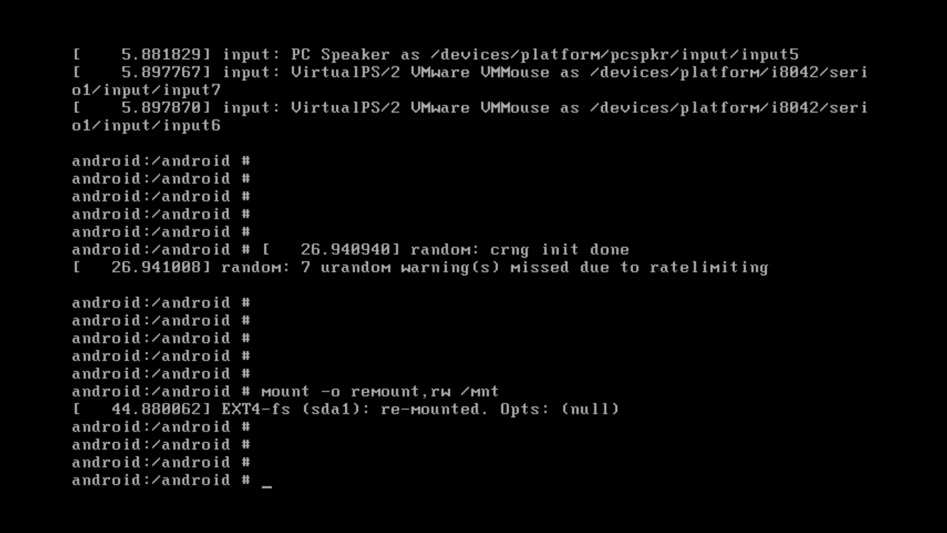
text(cd)
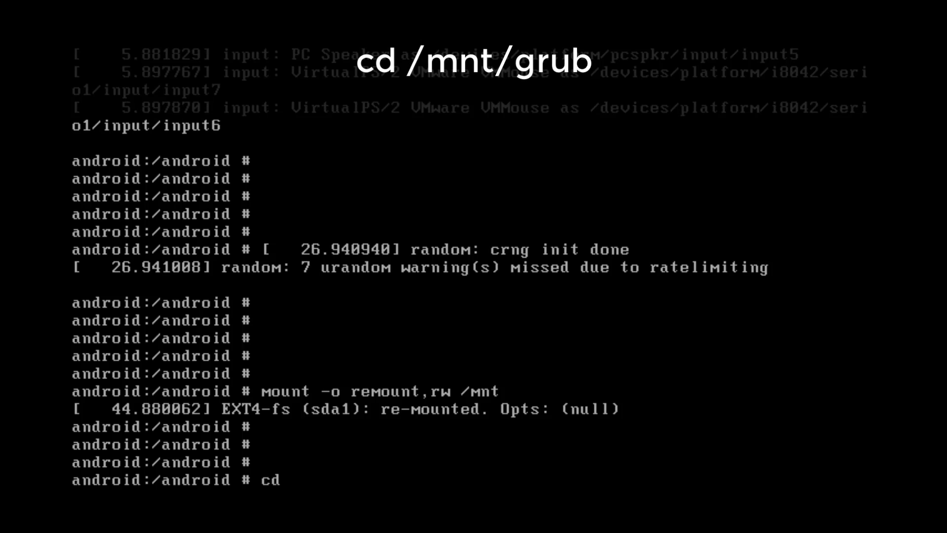
text( /mnt/grub)
key(Return)
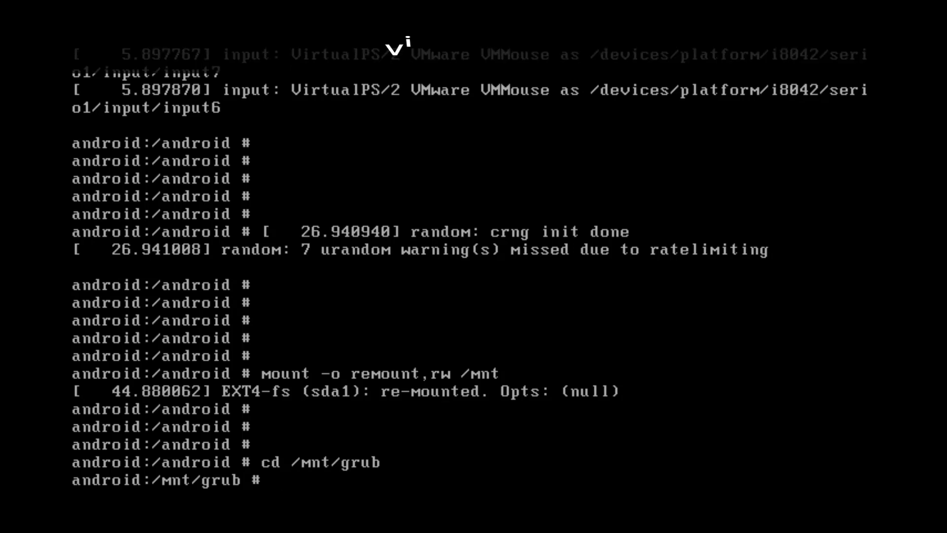
text(vi menu.lst)
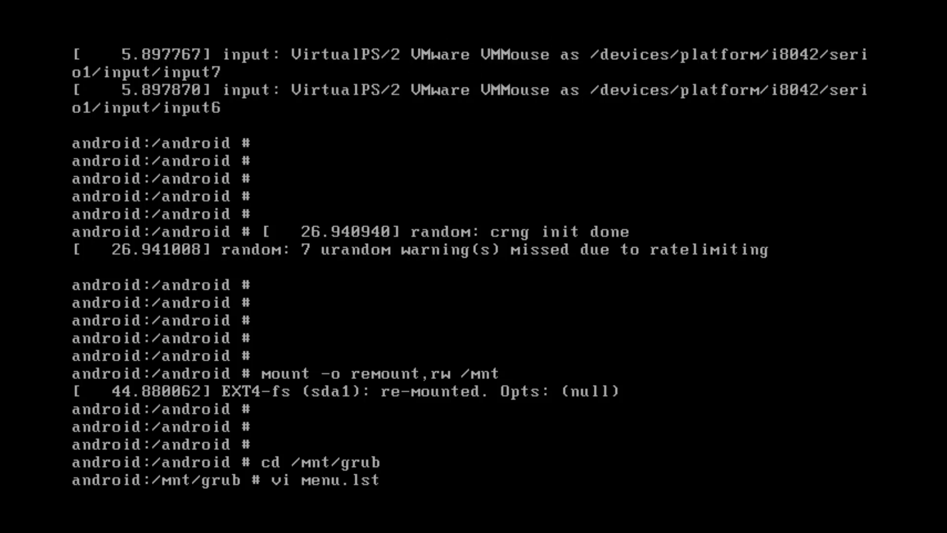
key(Return)
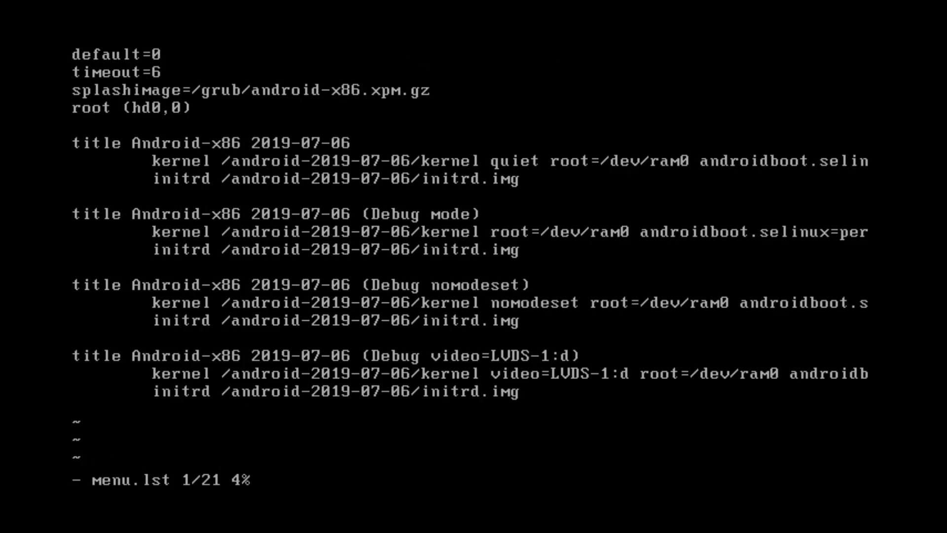
Step: In insert mode, delete 'quiet' from the first Android-x86 entry's kernel line
key(i)
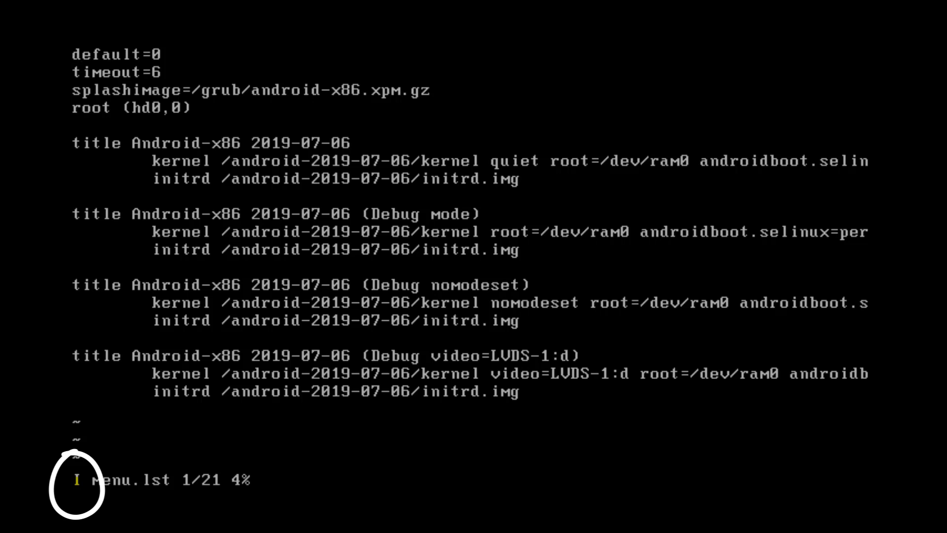
key(Down)
key(Down)
key(Down)
key(Down)
key(Down)
key(Down)
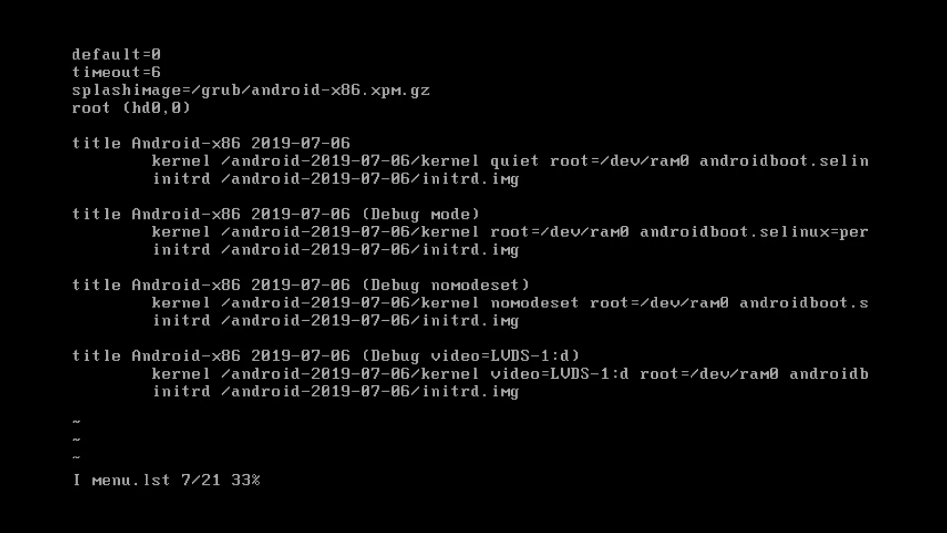
key(Right)
key(Right)
key(Right)
key(Right)
key(Right)
key(Right)
key(Right)
key(Right)
key(Right)
key(Right)
key(Right)
key(Right)
key(Right)
key(Right)
key(Right)
key(Right)
key(Right)
key(Right)
key(Left)
key(Left)
key(Left)
key(Left)
key(BackSpace)
key(BackSpace)
key(BackSpace)
key(BackSpace)
key(BackSpace)
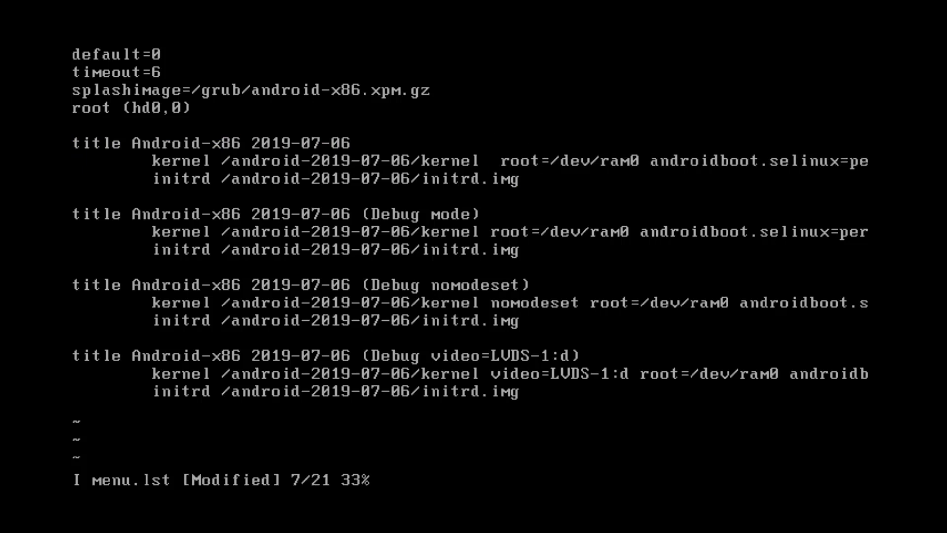
Step: Insert 'nomodeset xforcevesa video=1920x1080x32 DPI=160' into the first kernel line
text(nomodeset )
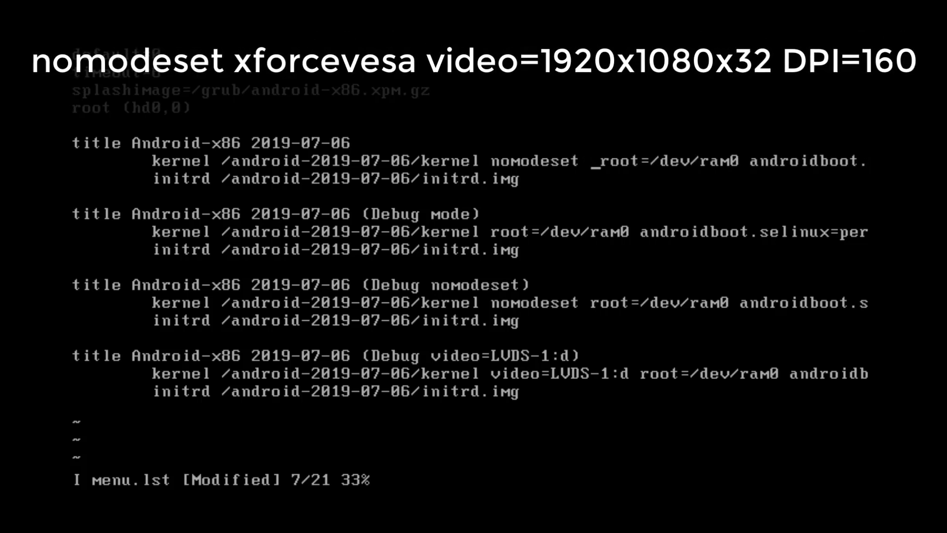
text(xforc)
text(eve)
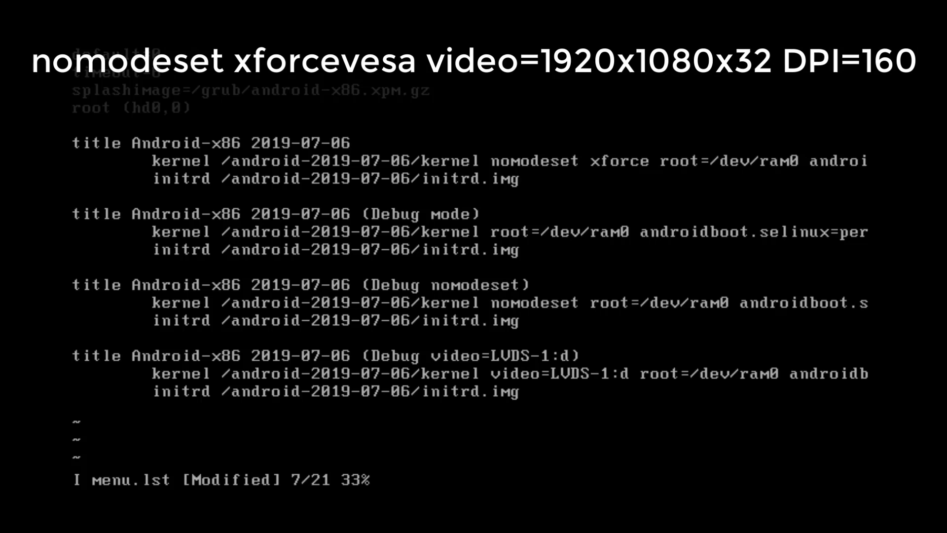
text(sa )
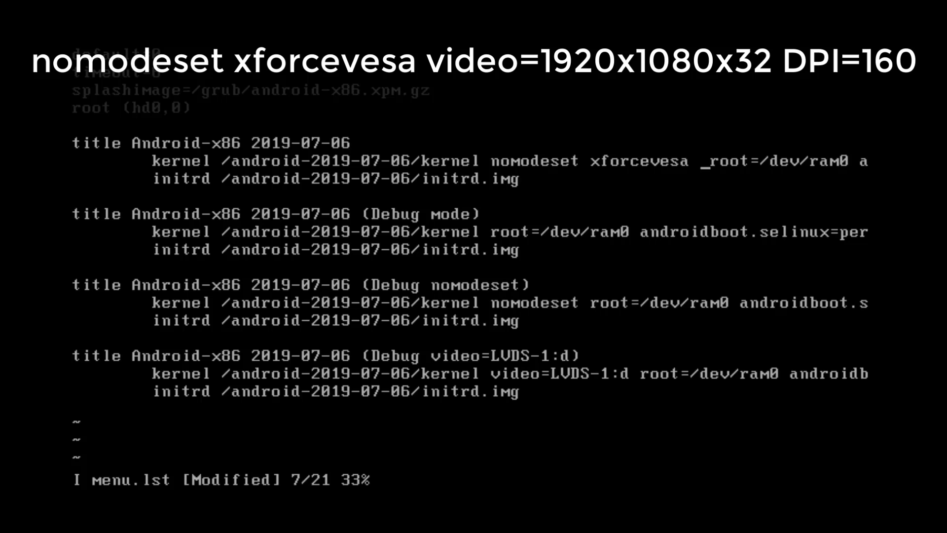
text(video)
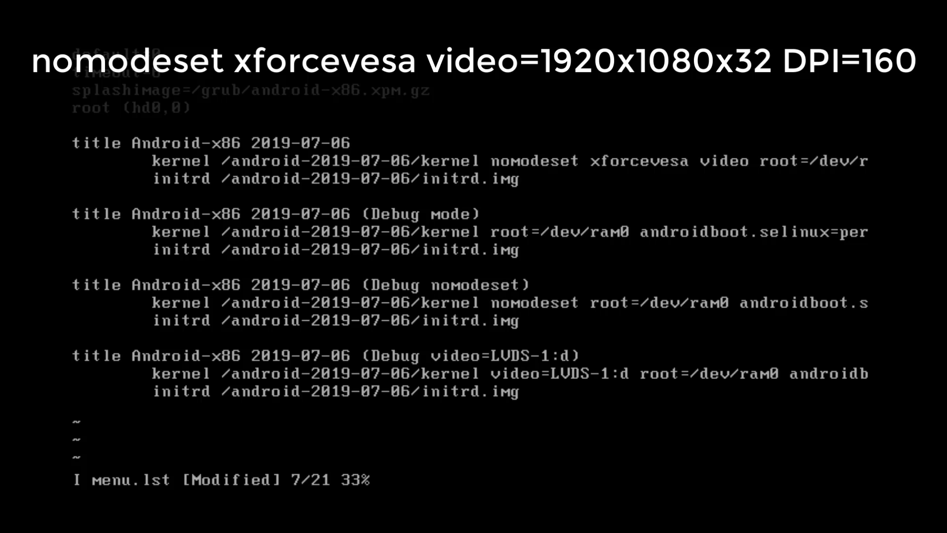
text(=)
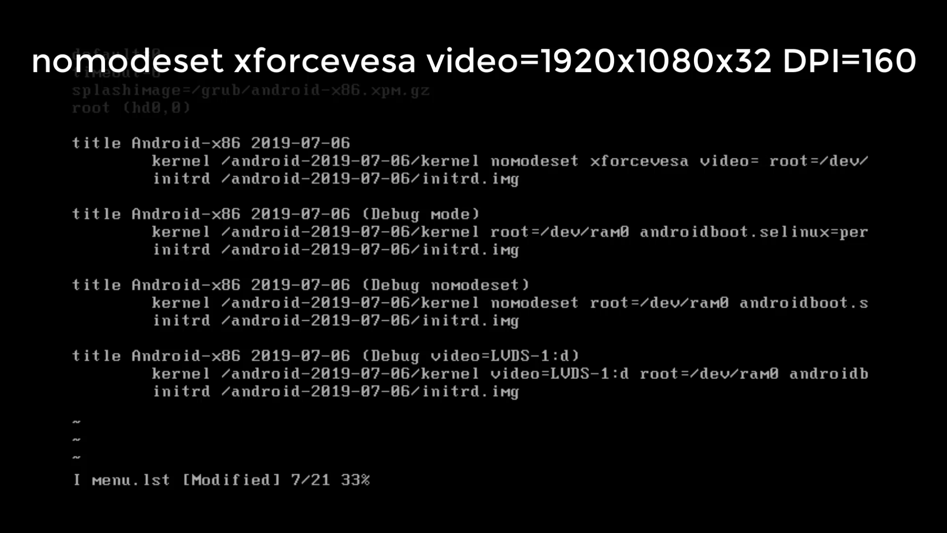
text(1920x)
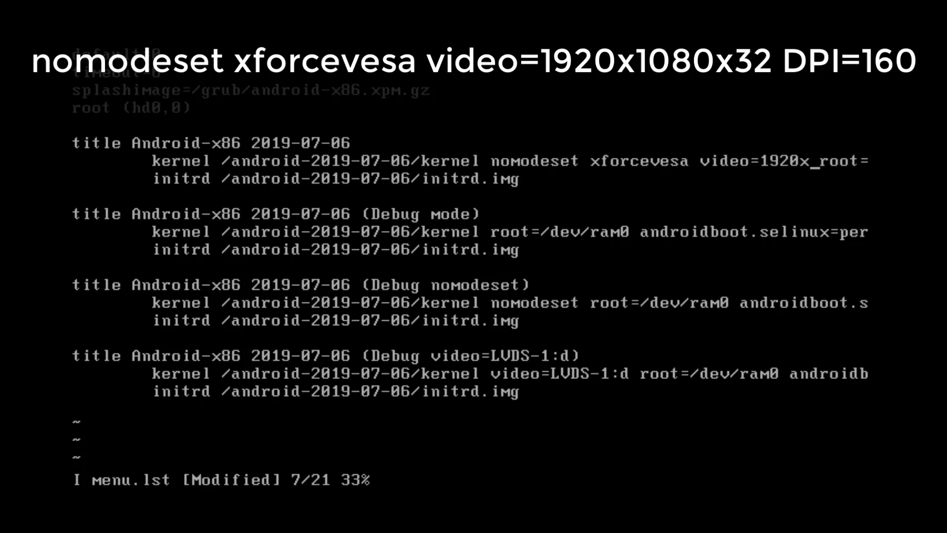
text(1080)
text(x32)
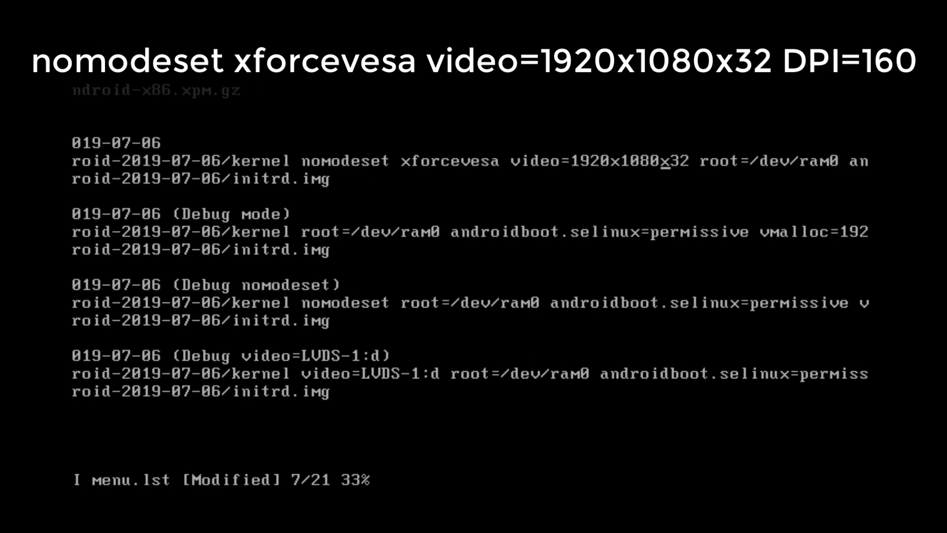
key(Right)
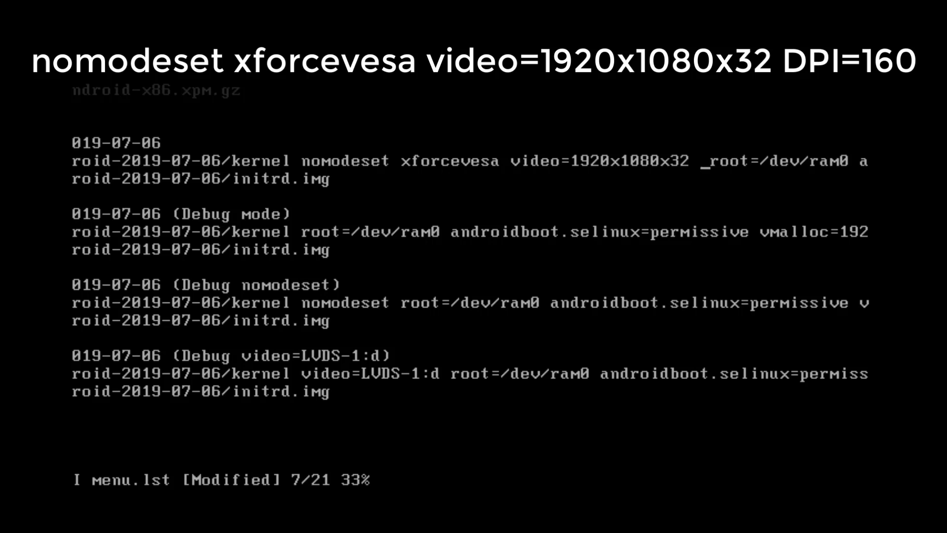
text(DPI=)
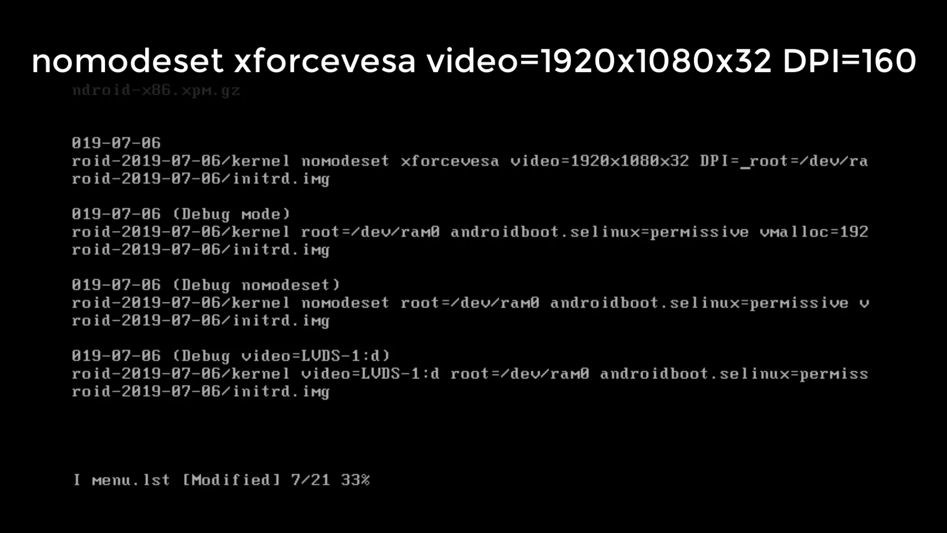
text(160)
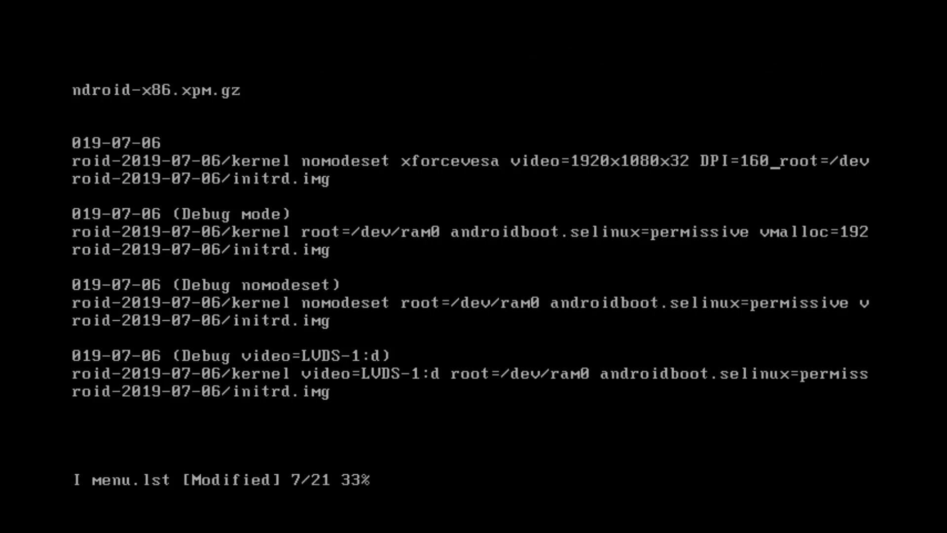
Step: Write menu.lst with :w, then save and quit vi with :x
key(Escape)
key(colon)
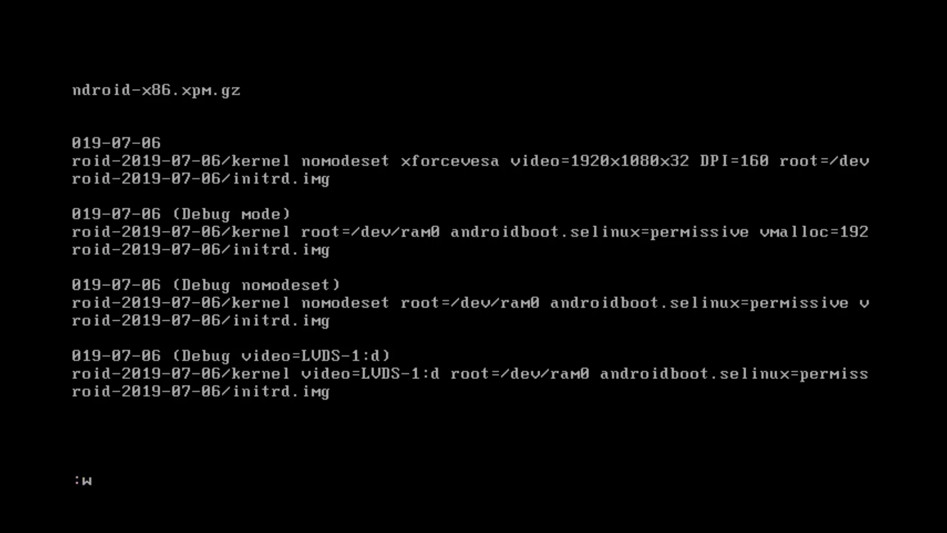
key(Return)
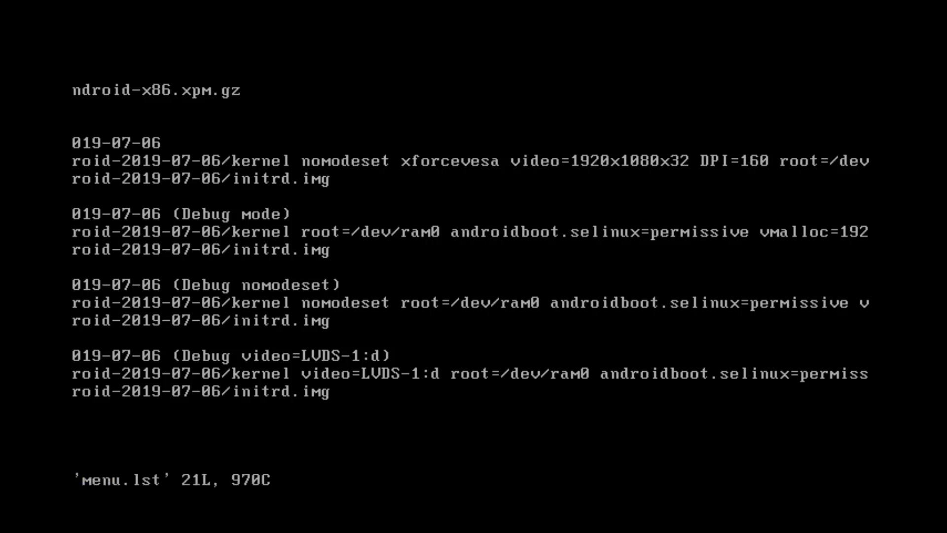
key(Escape)
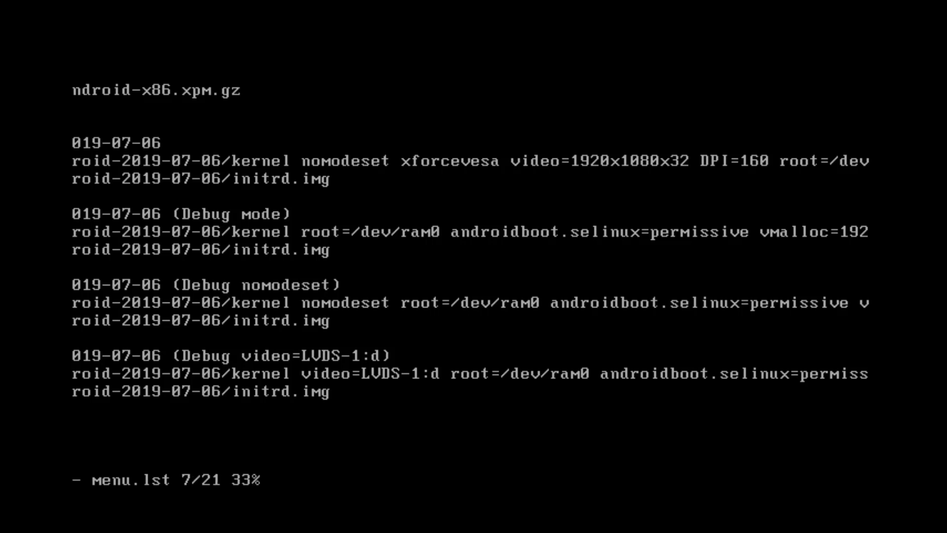
text(:)
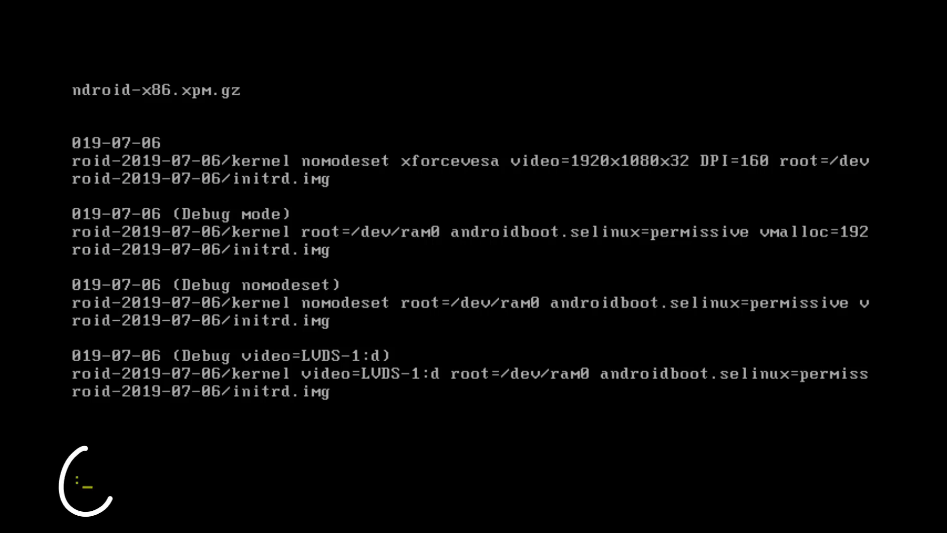
text(x)
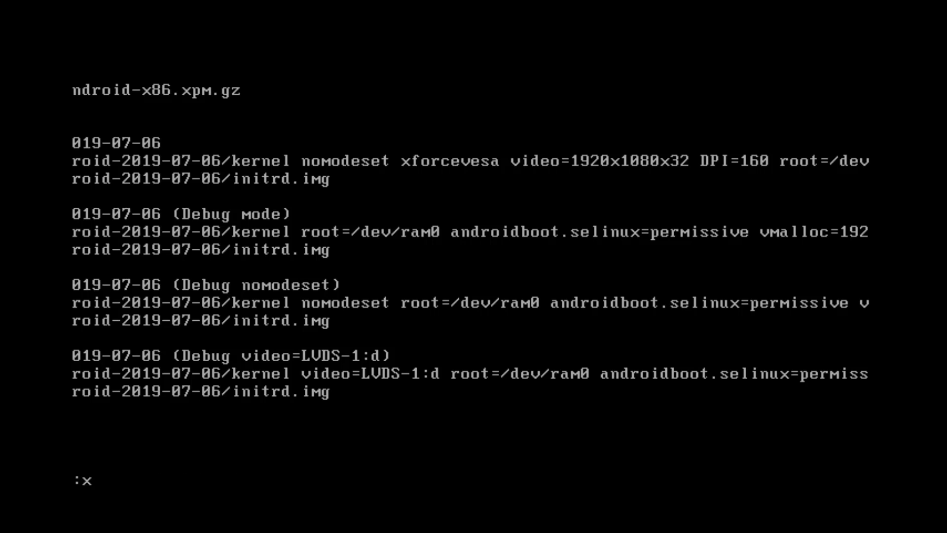
key(Return)
key(Return)
key(Return)
key(Return)
key(Return)
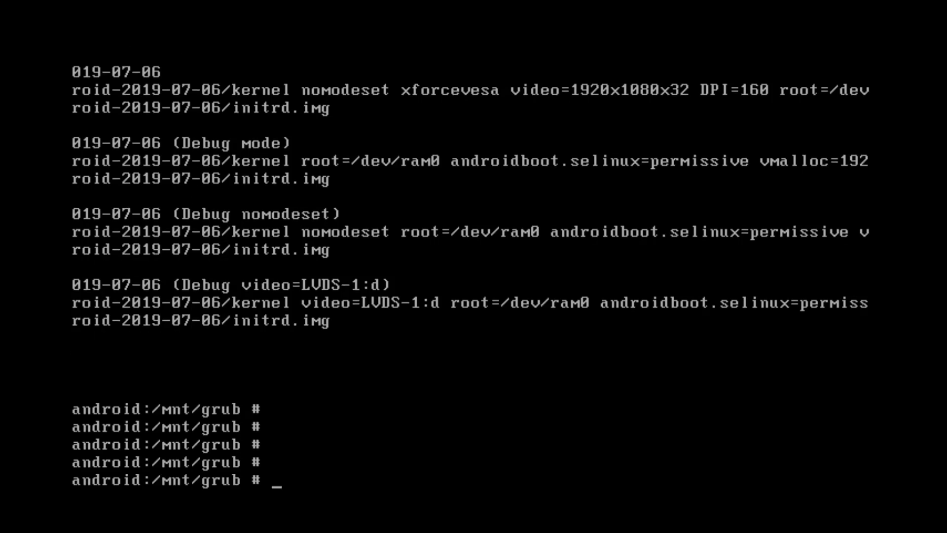
Step: Run 'reboot -f' so the guest boots the first GRUB entry with the new options
text(reboot)
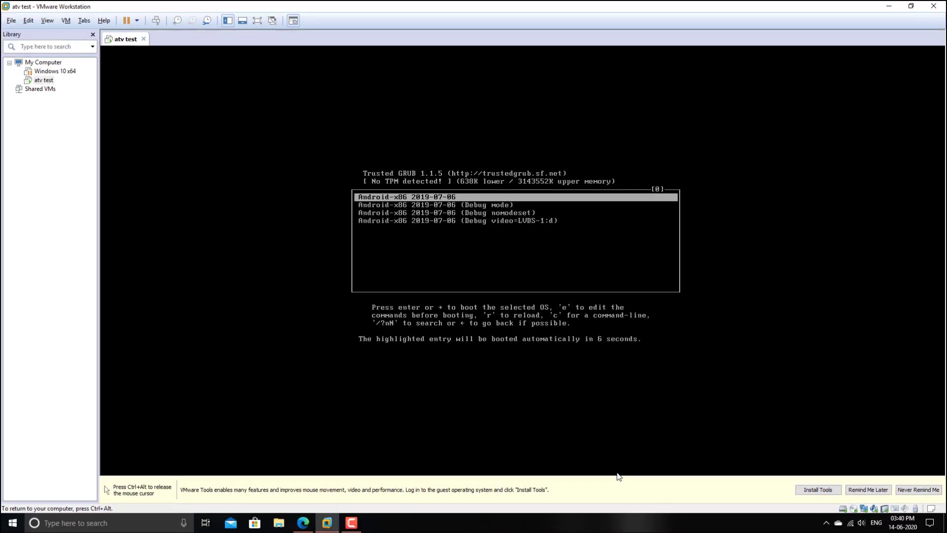
key(Return)
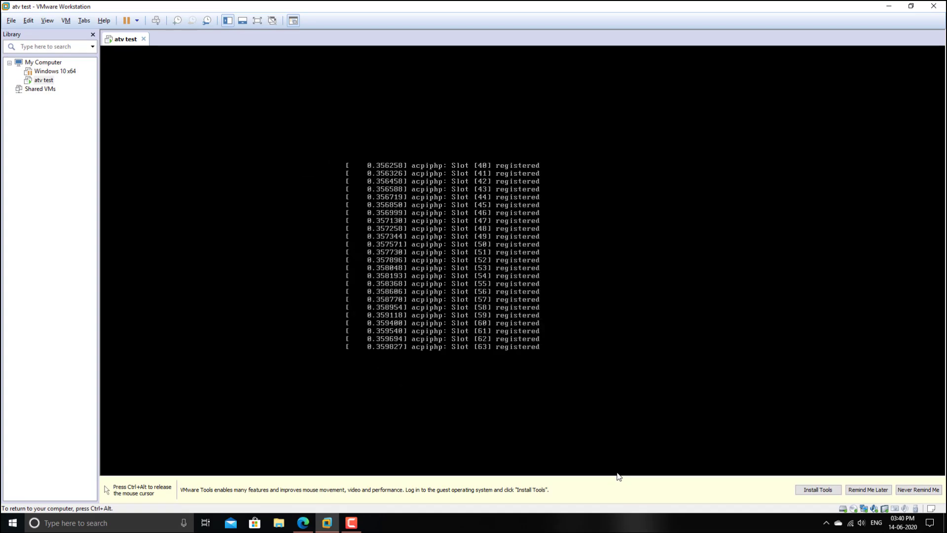